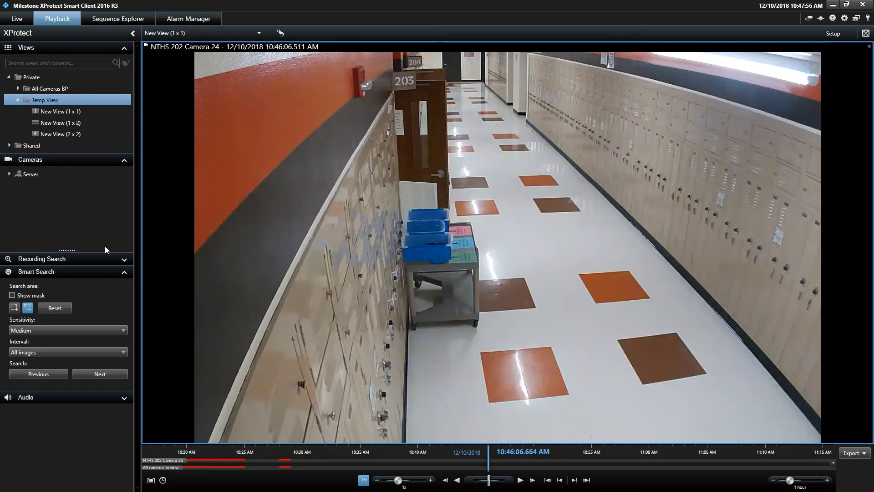
- Expand the server's camera list and load NTHS Gym 1 Camera 32 into the 1 x 1 playback view
{"action": "left_click_drag", "start_coordinate": [67, 250], "coordinate": [62, 440]}
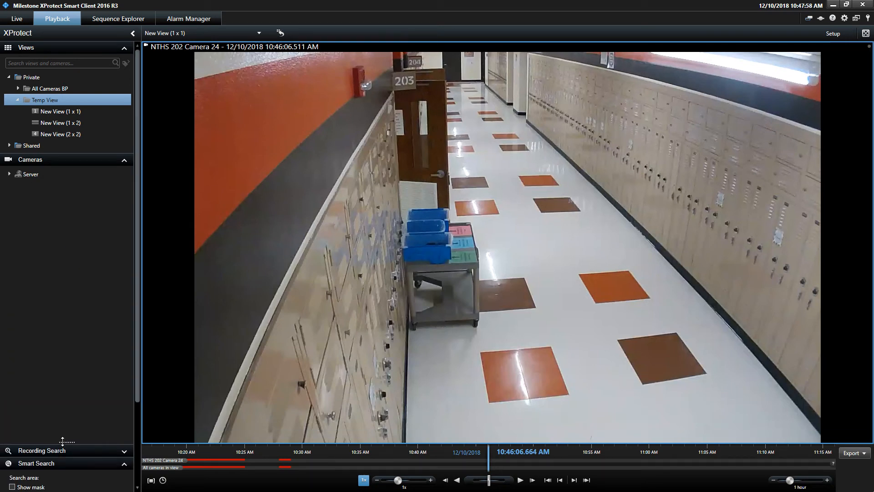
{"action": "left_click", "coordinate": [9, 174]}
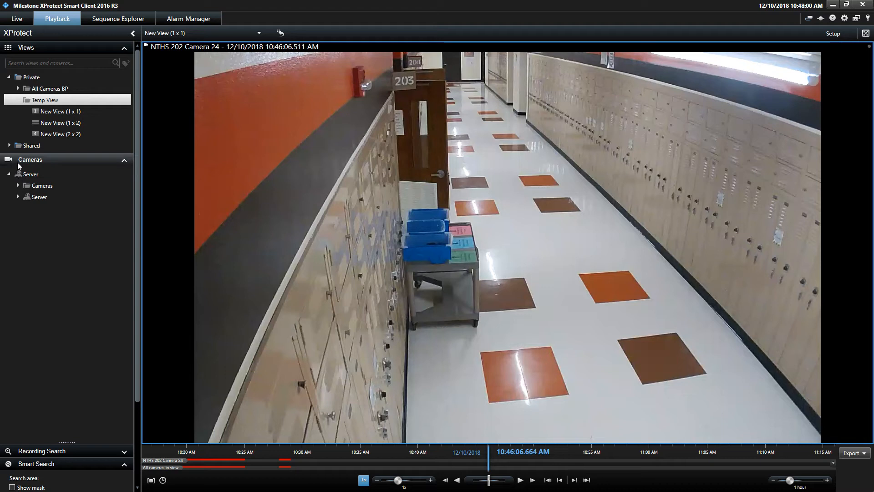
{"action": "left_click", "coordinate": [18, 197]}
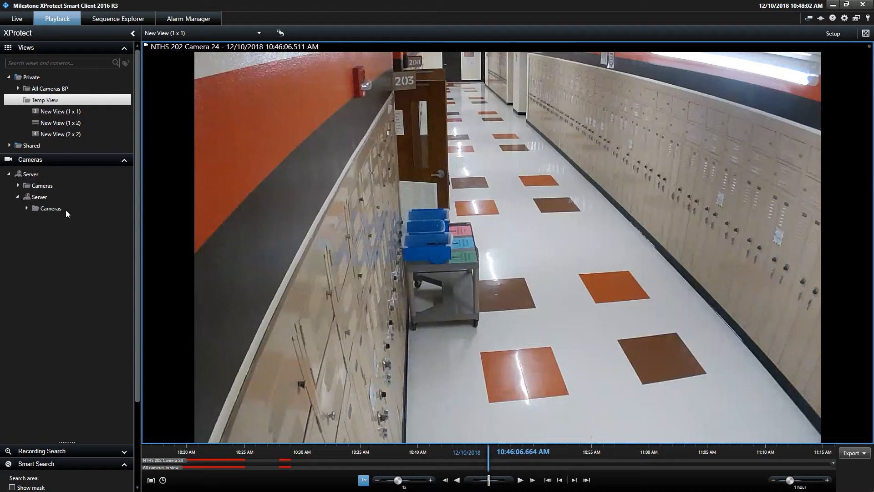
{"action": "left_click", "coordinate": [51, 209]}
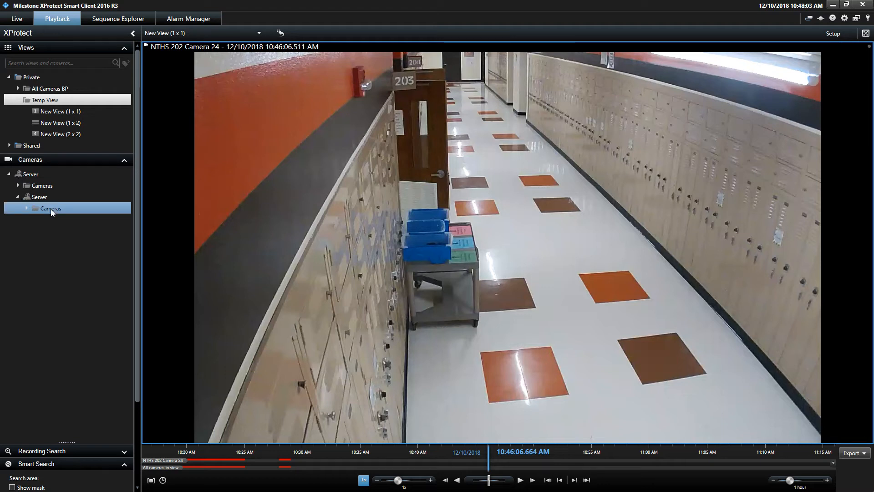
{"action": "left_click", "coordinate": [27, 208]}
{"action": "left_click_drag", "start_coordinate": [126, 207], "coordinate": [132, 315]}
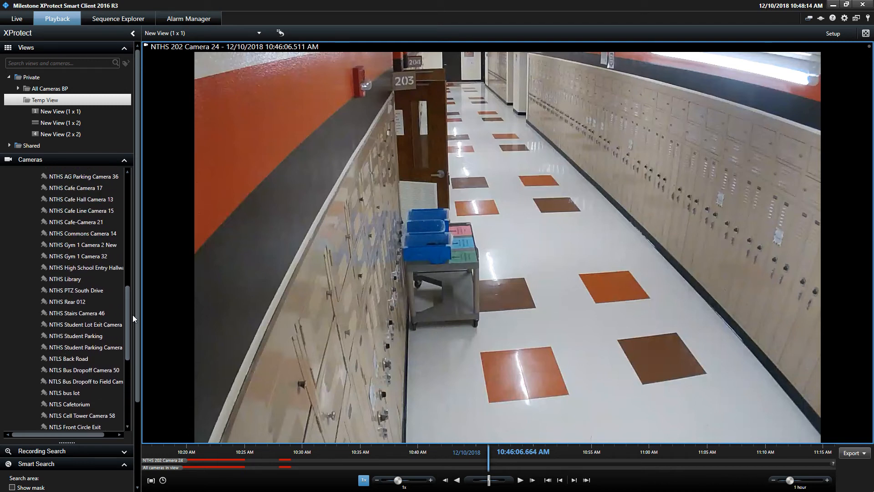
{"action": "left_click_drag", "start_coordinate": [83, 256], "coordinate": [378, 242]}
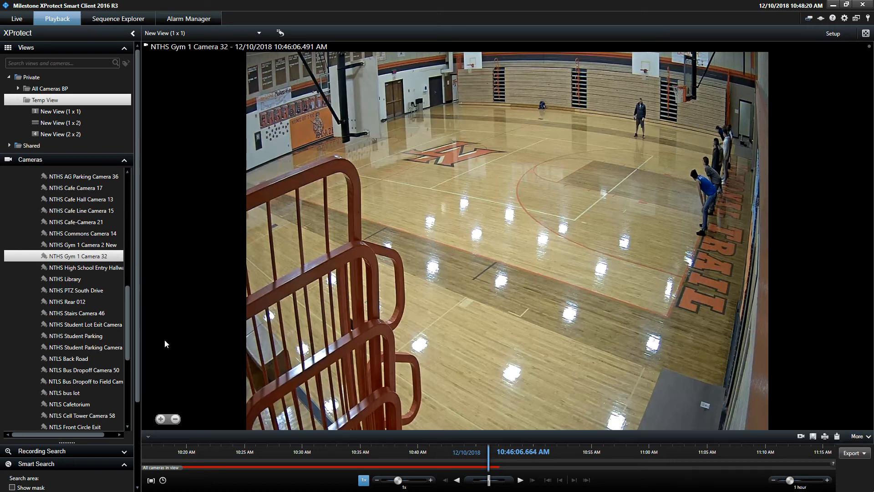
- Set the playback selection's start time to November 28, 2018, 8:00:00 PM
{"action": "left_click", "coordinate": [163, 480]}
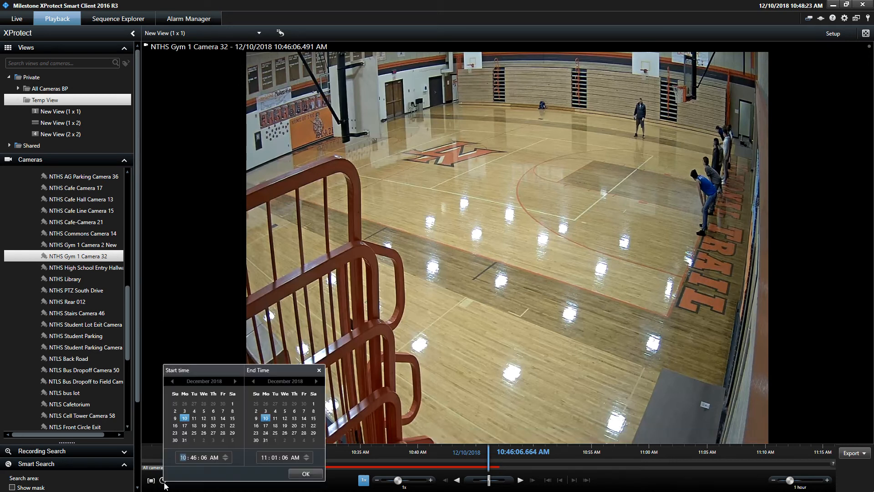
{"action": "left_click", "coordinate": [173, 382]}
{"action": "left_click", "coordinate": [204, 433]}
{"action": "left_click", "coordinate": [185, 458]}
{"action": "type", "text": "08 : 00 : 0"}
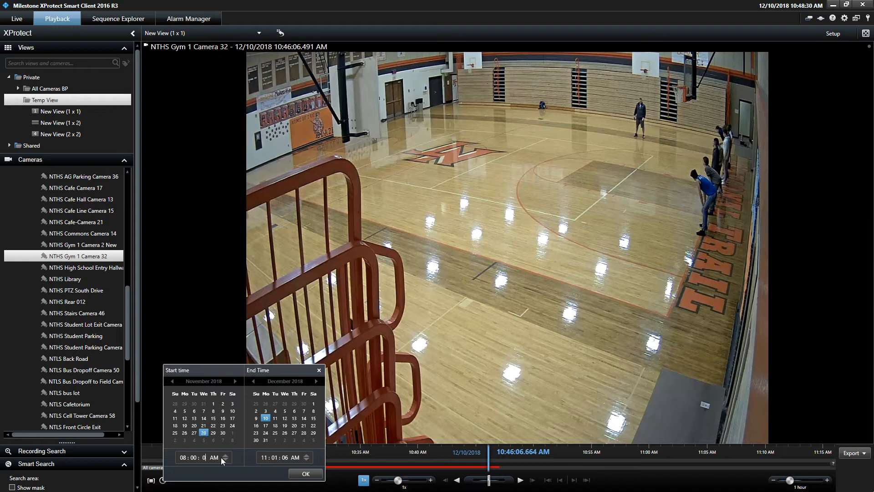
{"action": "type", "text": "0"}
{"action": "left_click", "coordinate": [225, 459]}
- Set the selection's end time to November 28, 2018, 8:10:00 PM and apply the time range
{"action": "left_click", "coordinate": [264, 457]}
{"action": "type", "text": "0810"}
{"action": "left_click", "coordinate": [253, 381]}
{"action": "left_click", "coordinate": [294, 433]}
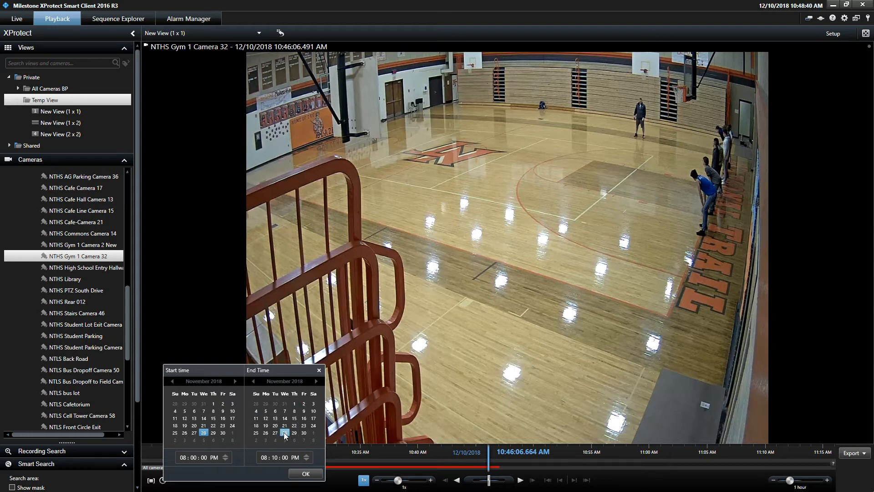
{"action": "left_click", "coordinate": [301, 473]}
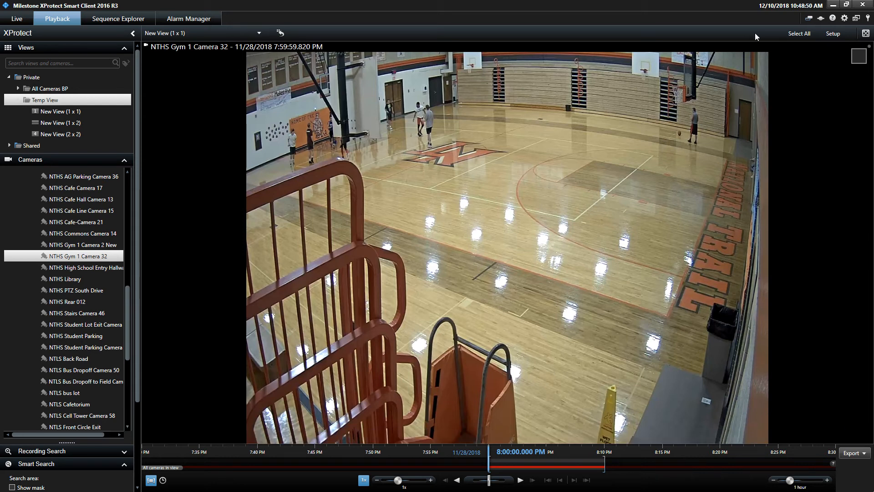
- Open the export settings for the selected time range and try to start the export with no items added
{"action": "mouse_move", "coordinate": [725, 328]}
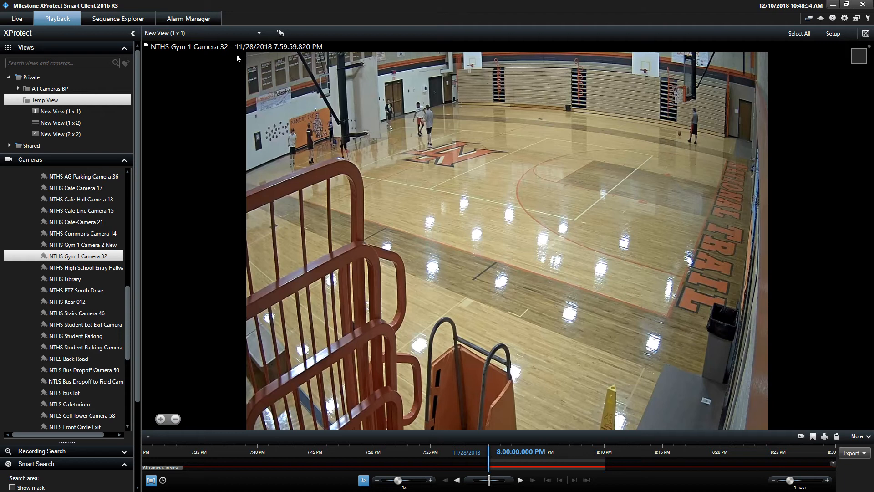
{"action": "left_click", "coordinate": [864, 453]}
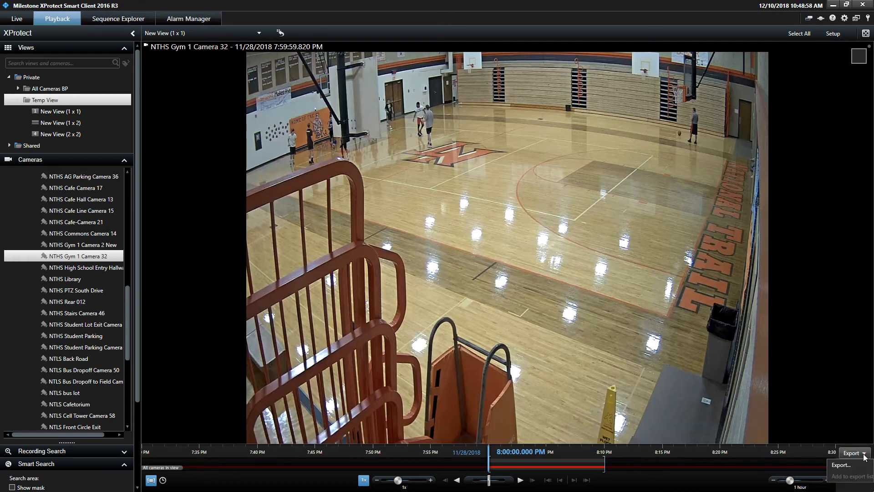
{"action": "left_click", "coordinate": [849, 466]}
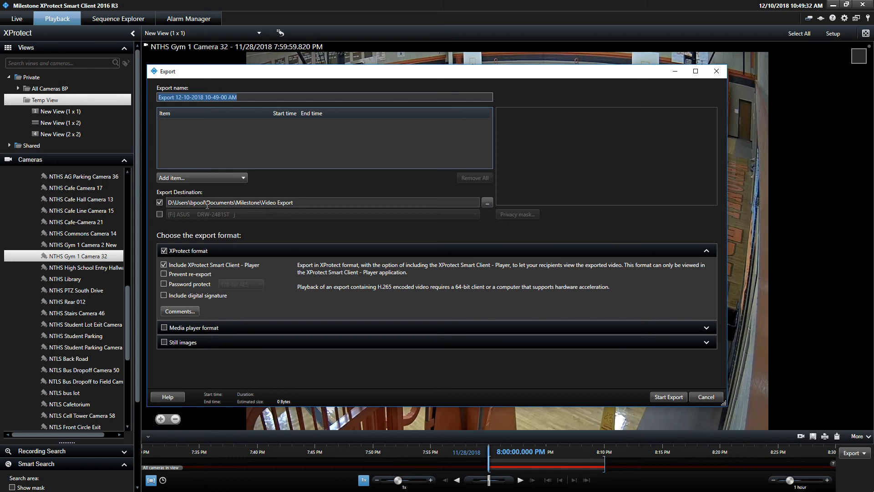
{"action": "left_click", "coordinate": [669, 398]}
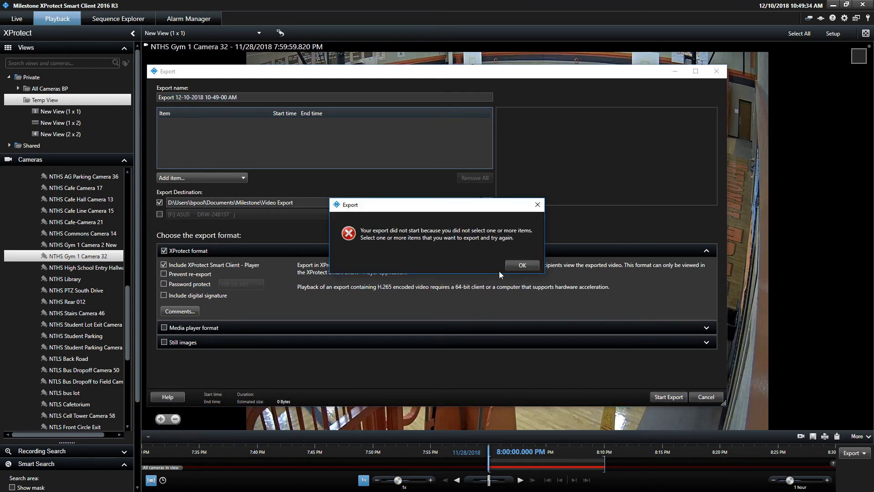
{"action": "left_click", "coordinate": [523, 264]}
- Add NTHS Gym 1 Camera 32 from the current view as the export item and start the export
{"action": "left_click", "coordinate": [189, 177]}
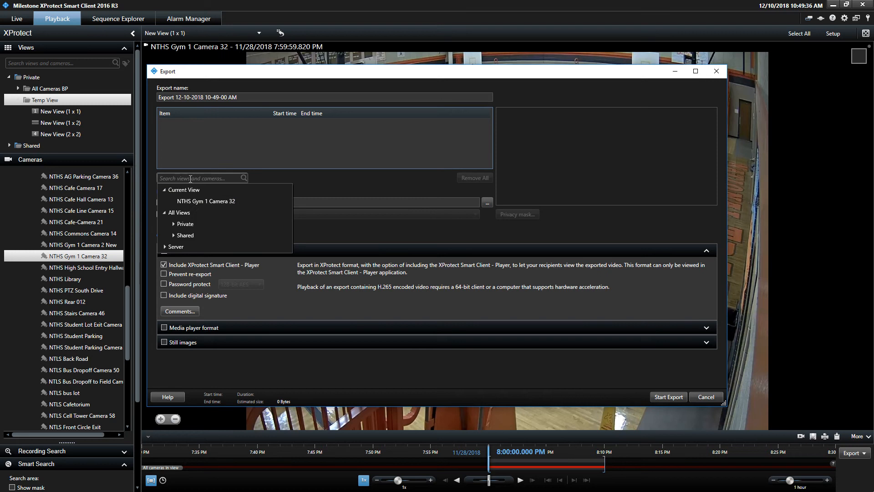
{"action": "left_click", "coordinate": [197, 203]}
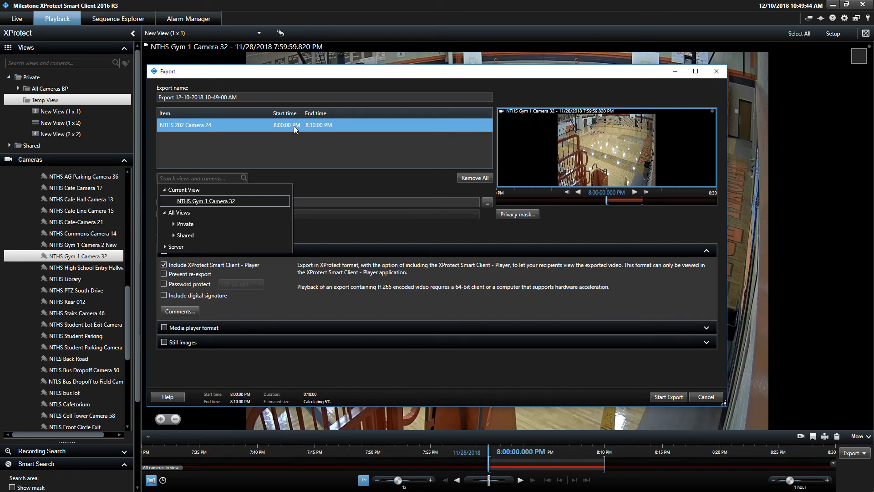
{"action": "left_click", "coordinate": [372, 187]}
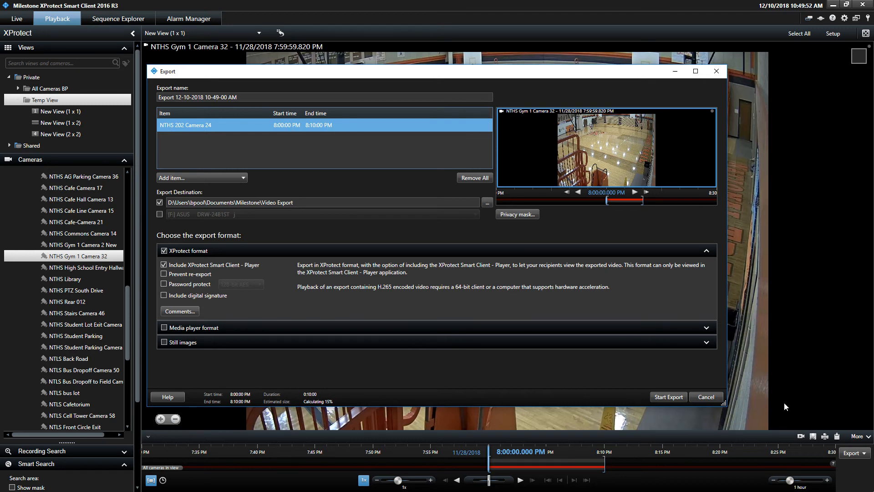
{"action": "left_click", "coordinate": [664, 402]}
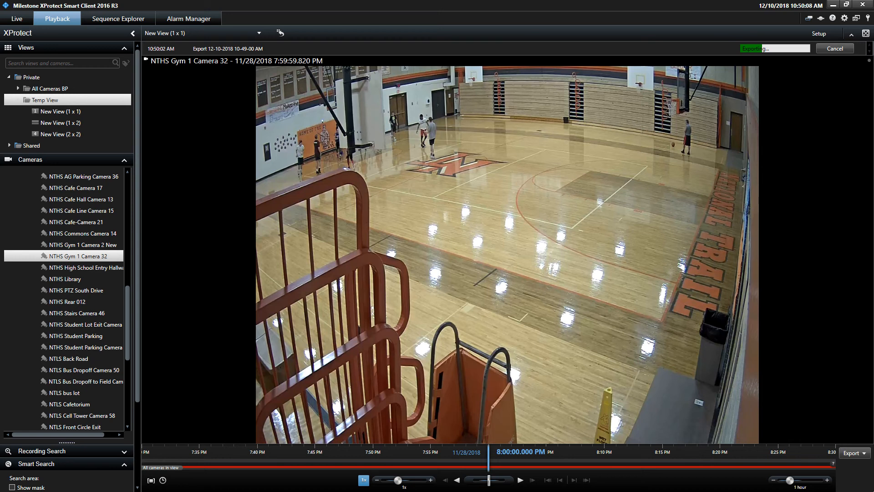
{"action": "left_click_drag", "start_coordinate": [377, 84], "coordinate": [336, 183]}
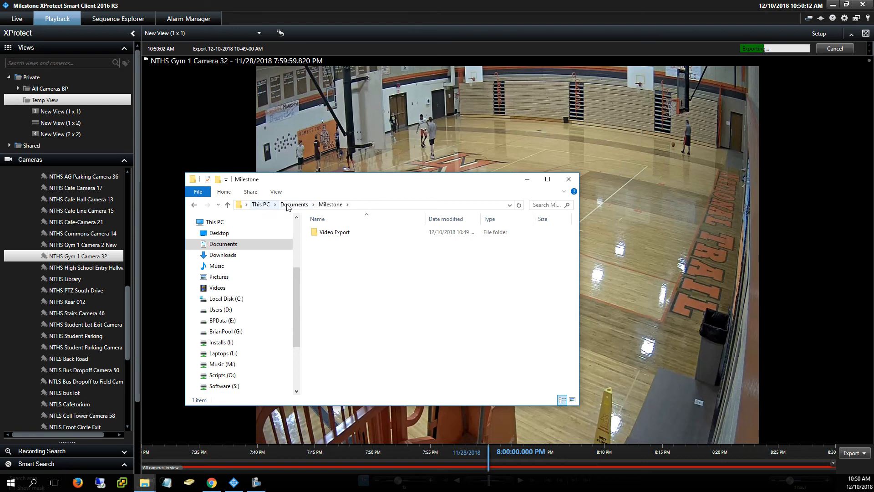
{"action": "double_click", "coordinate": [333, 233]}
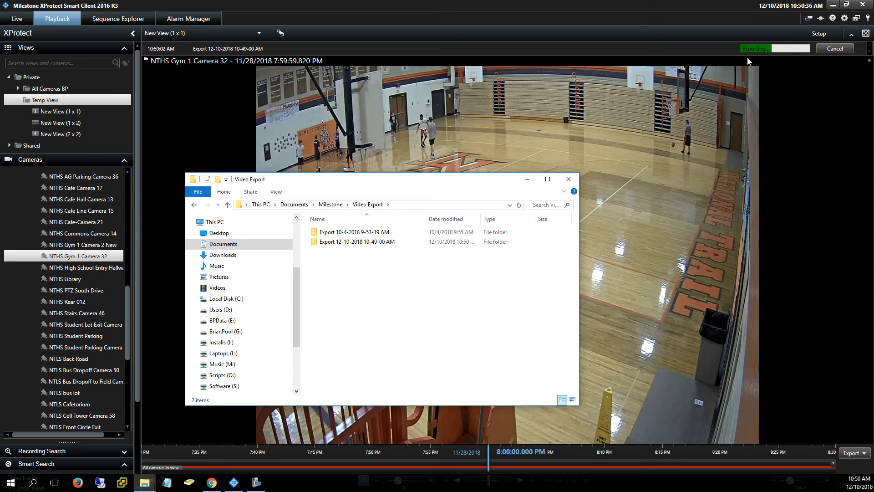
{"action": "double_click", "coordinate": [339, 242]}
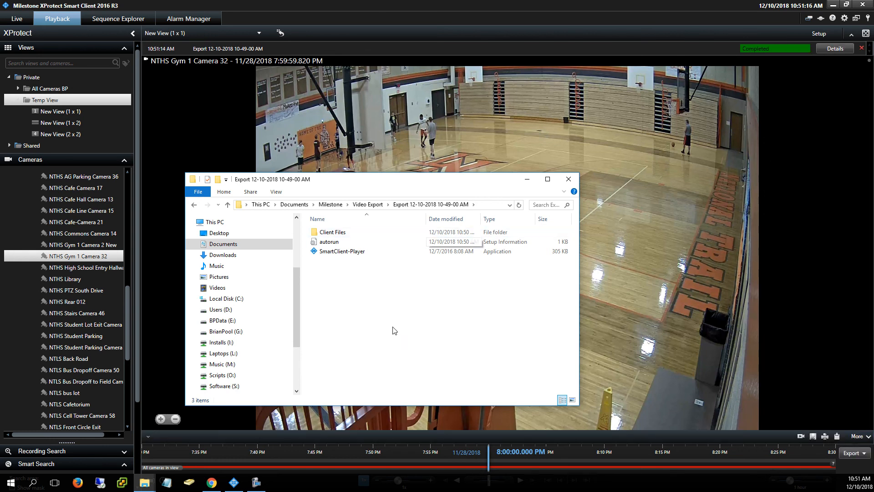
- Close XProtect Smart Client and launch SmartClient-Player from the export folder
{"action": "left_click", "coordinate": [862, 5]}
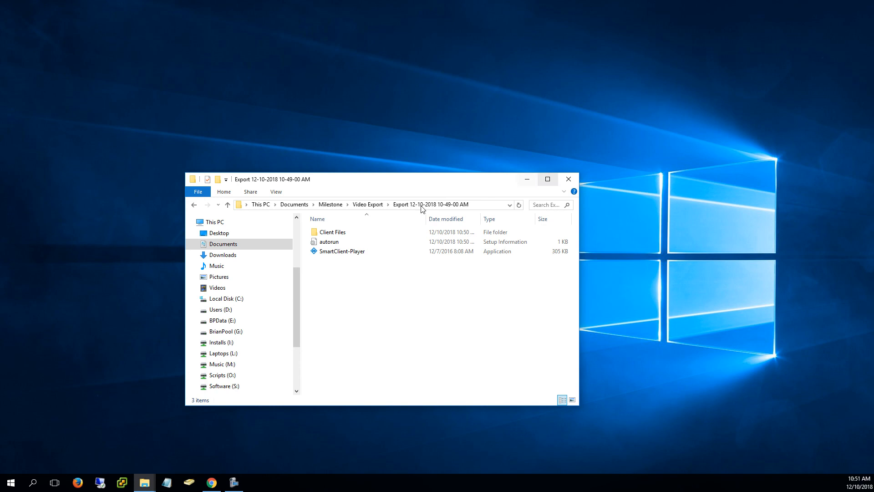
{"action": "left_click", "coordinate": [348, 256]}
{"action": "double_click", "coordinate": [347, 253]}
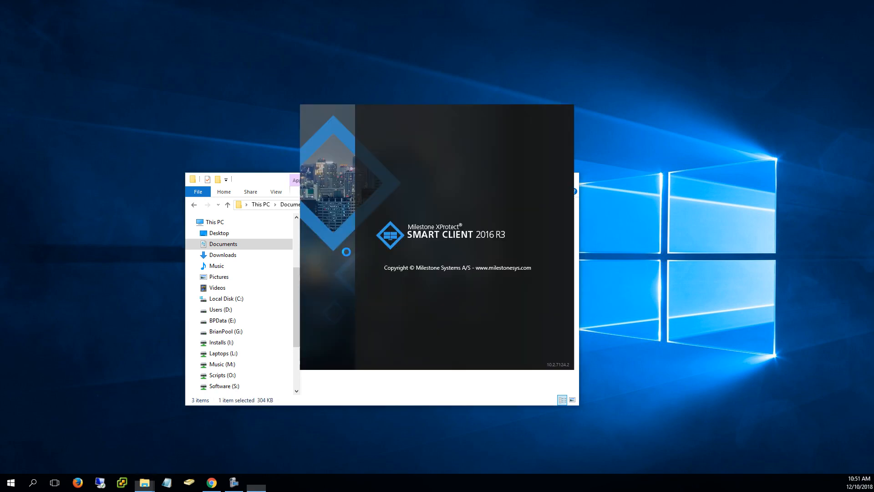